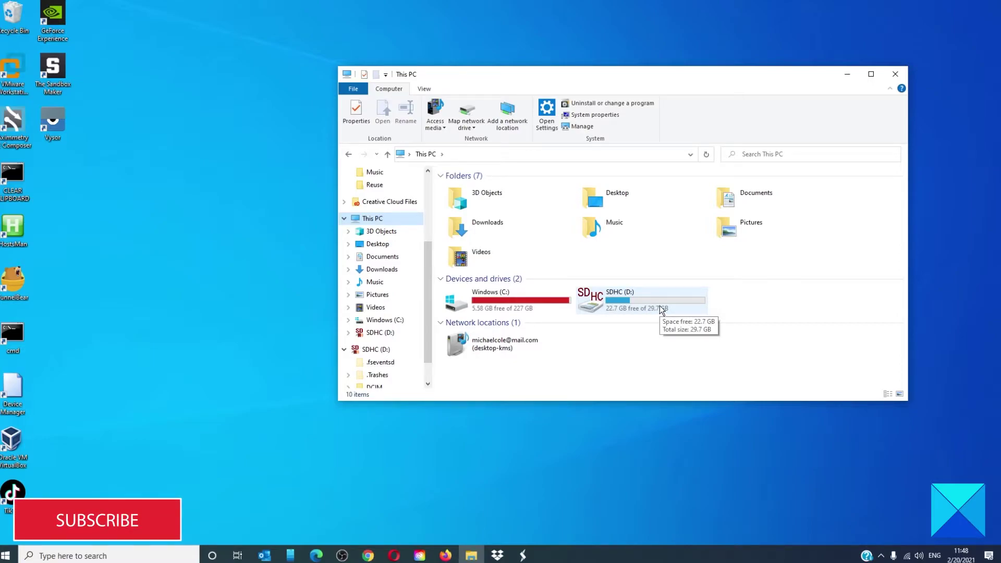
Launch Microsoft Photos from search and bring up its import source choices.
click(173, 557)
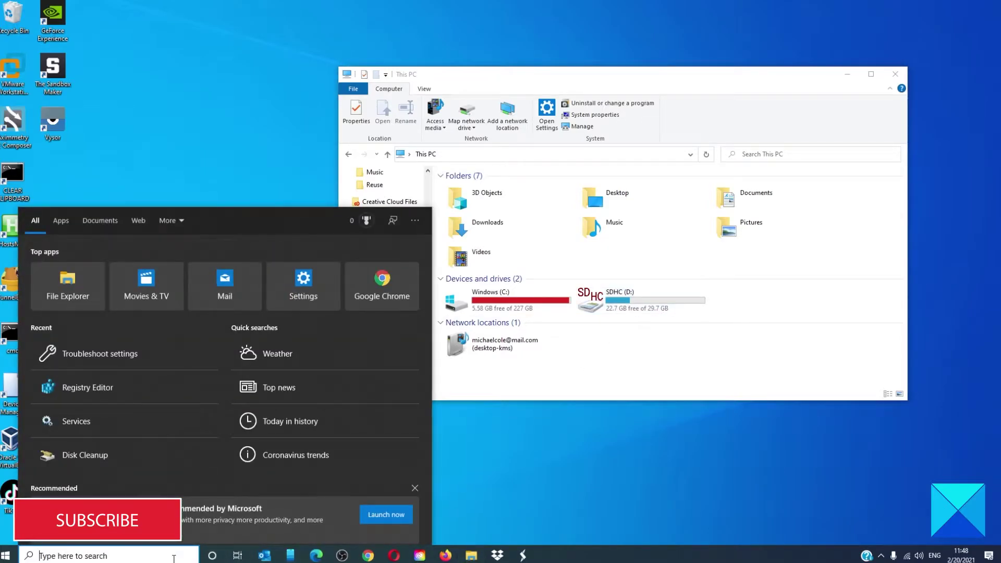
text(ph)
click(316, 300)
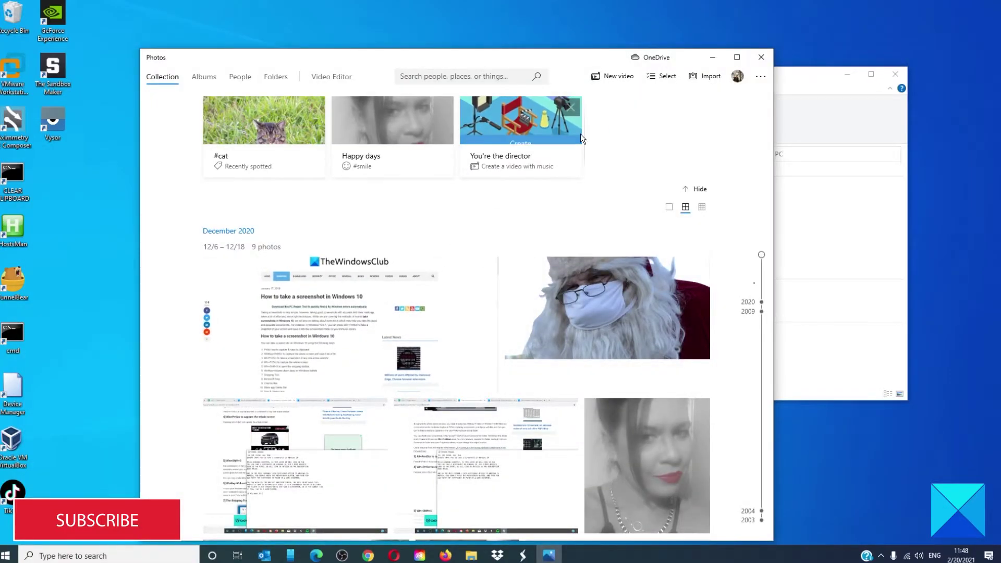
click(702, 80)
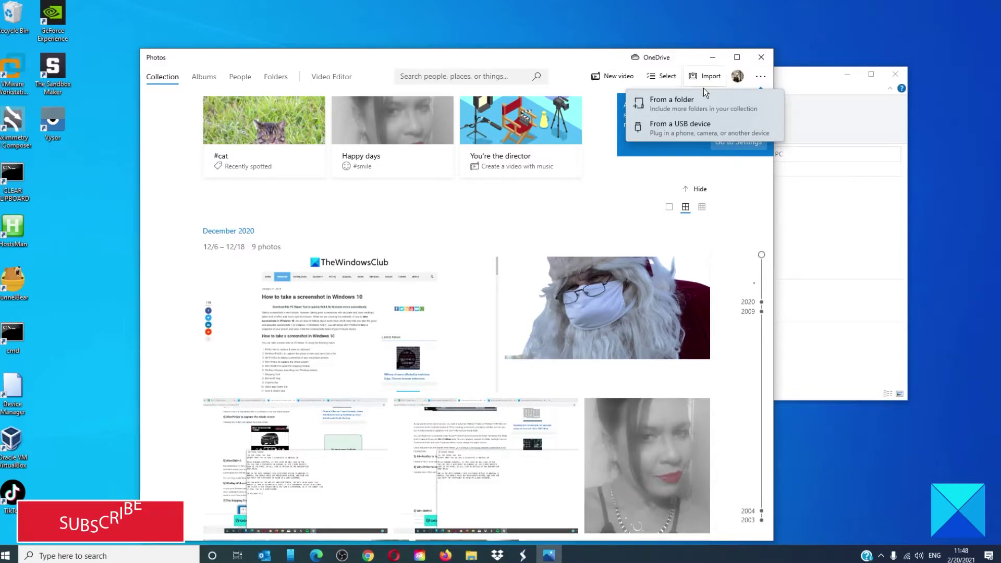
Import 15 of the SD card's 17 photos, selecting the April 2019 group.
click(703, 133)
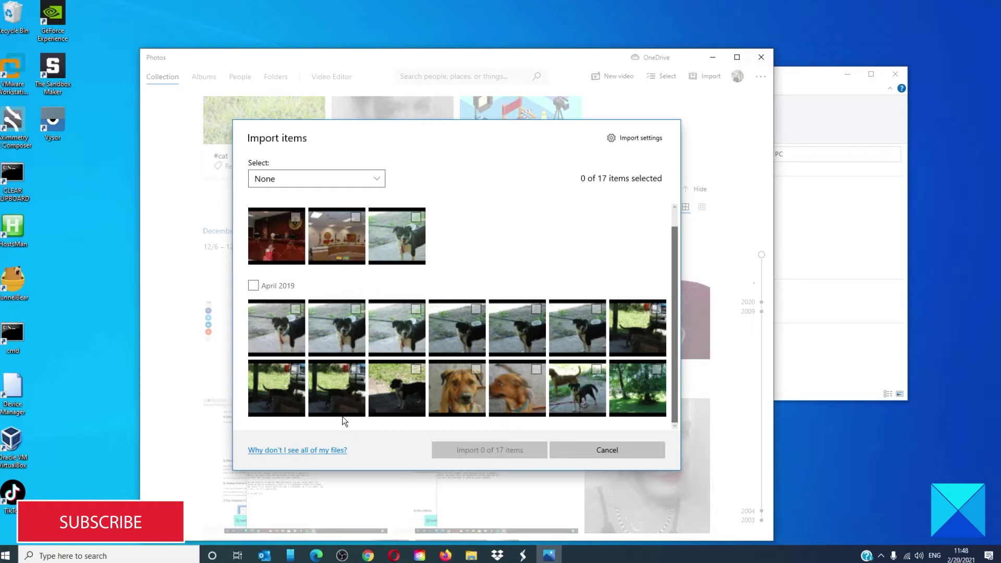
click(298, 311)
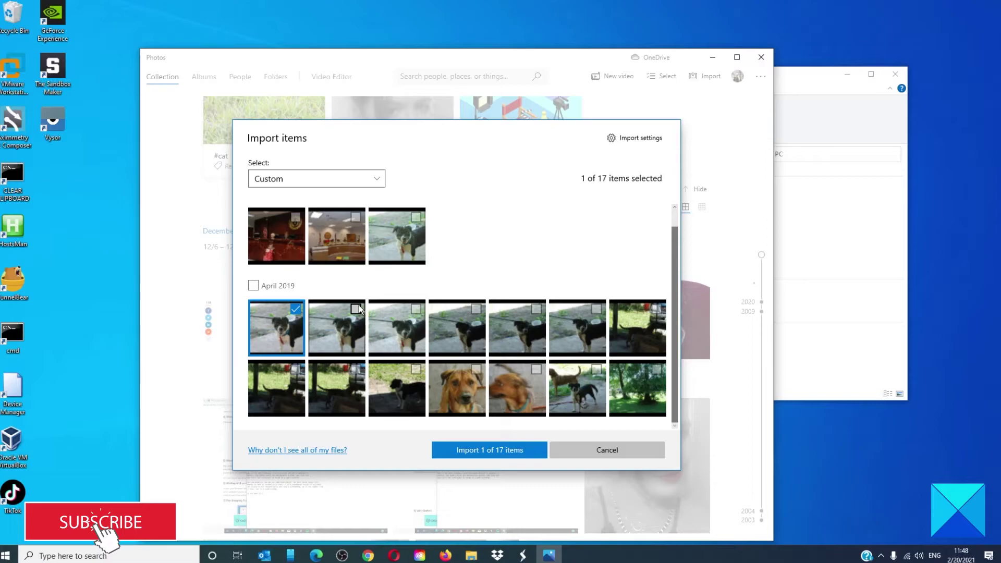
click(358, 310)
click(417, 309)
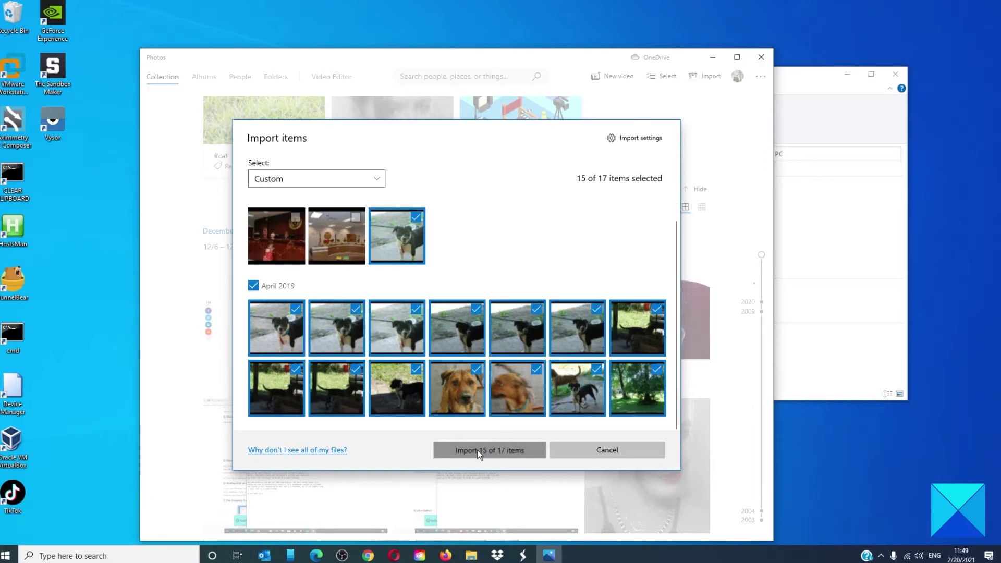
click(479, 452)
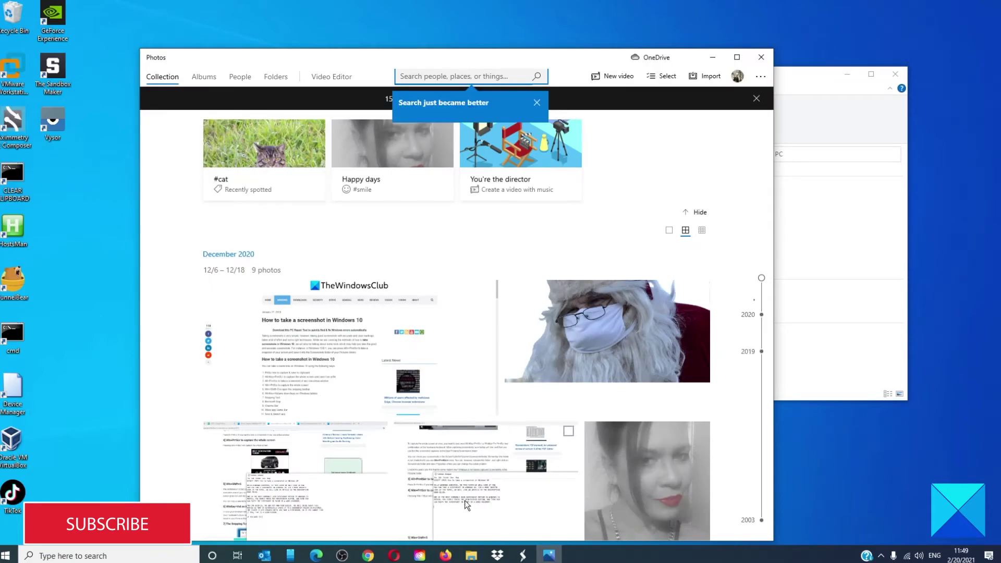
In File Explorer, open Pictures > 2019-04 to view the imported dog photos.
click(471, 556)
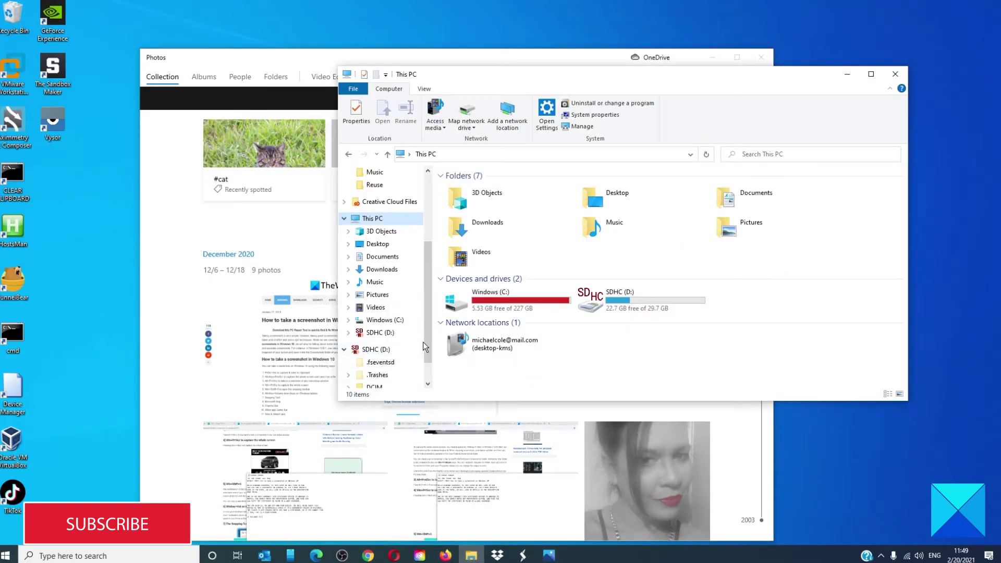
click(378, 294)
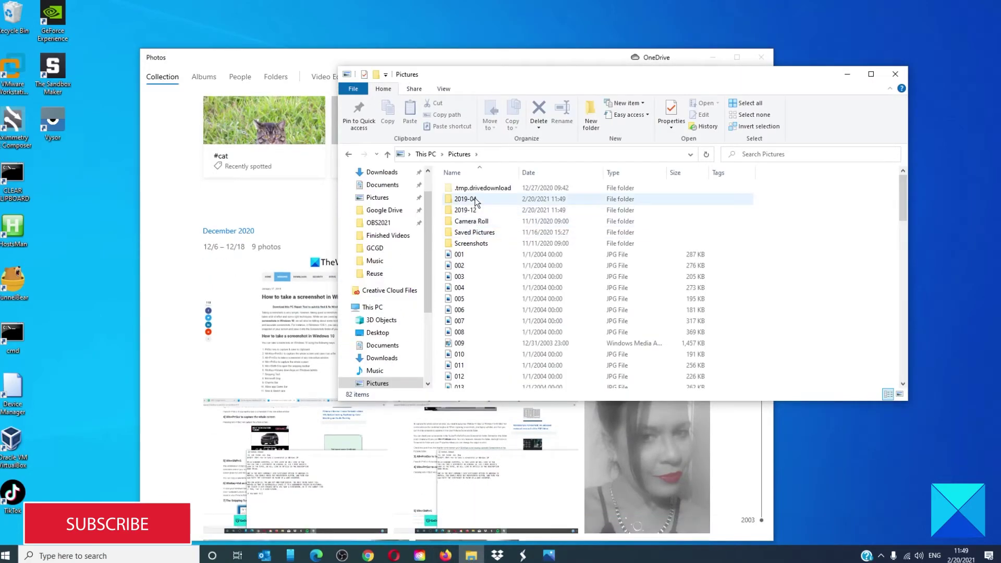
double_click(466, 199)
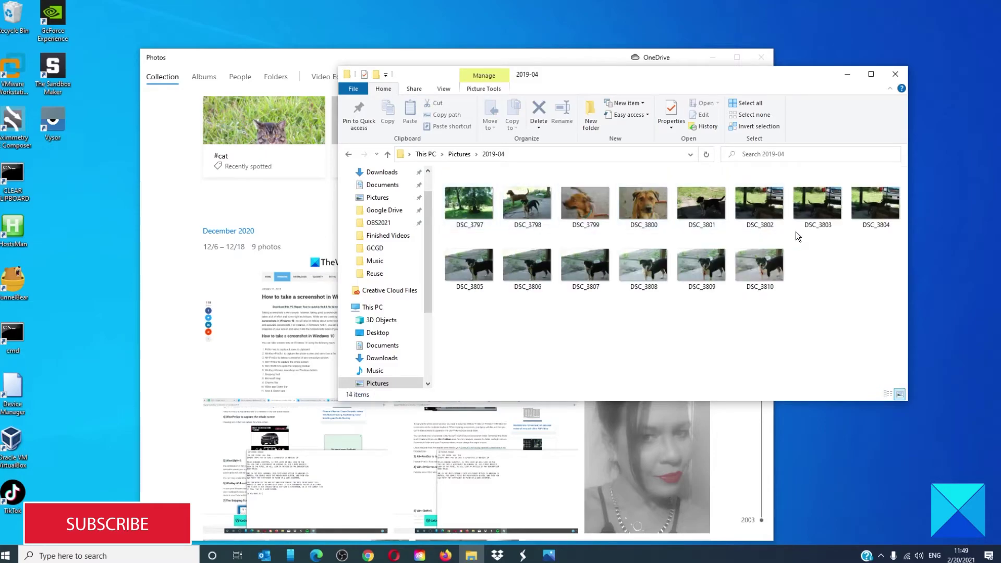